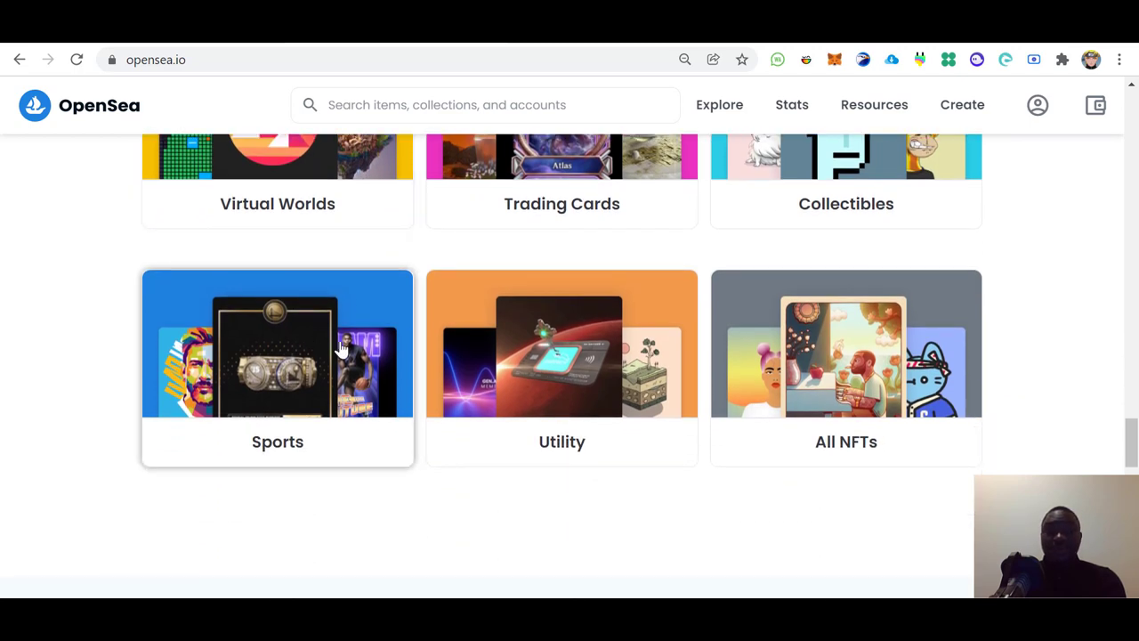
{"action": "scroll", "coordinate": [884, 342], "scroll_direction": "down", "scroll_amount": 12}
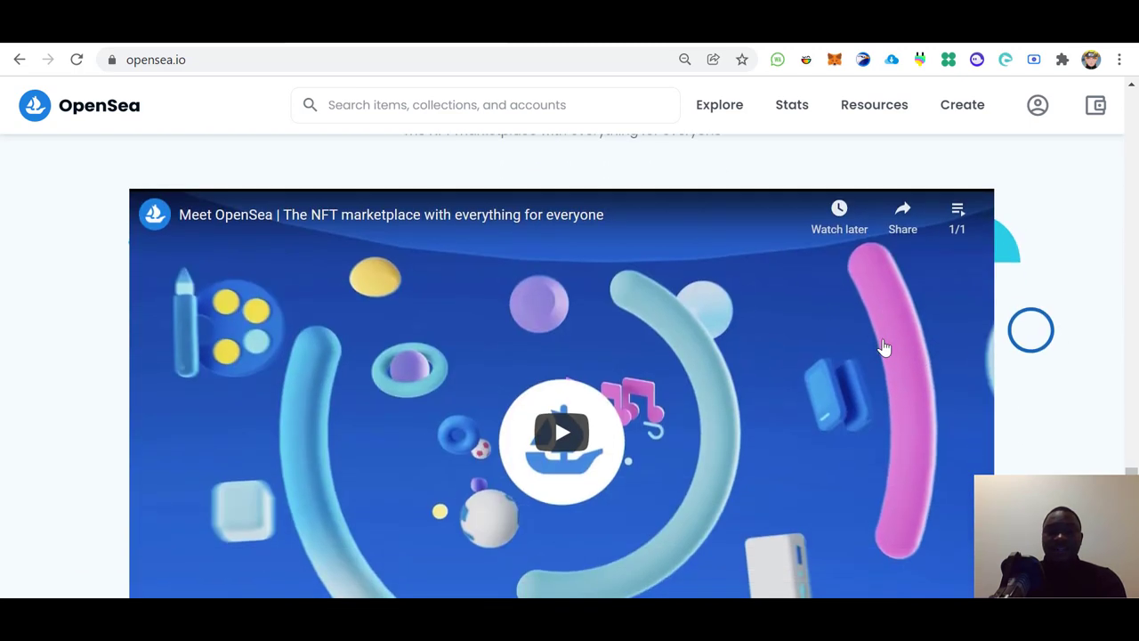
{"action": "scroll", "coordinate": [883, 339], "scroll_direction": "down", "scroll_amount": 3}
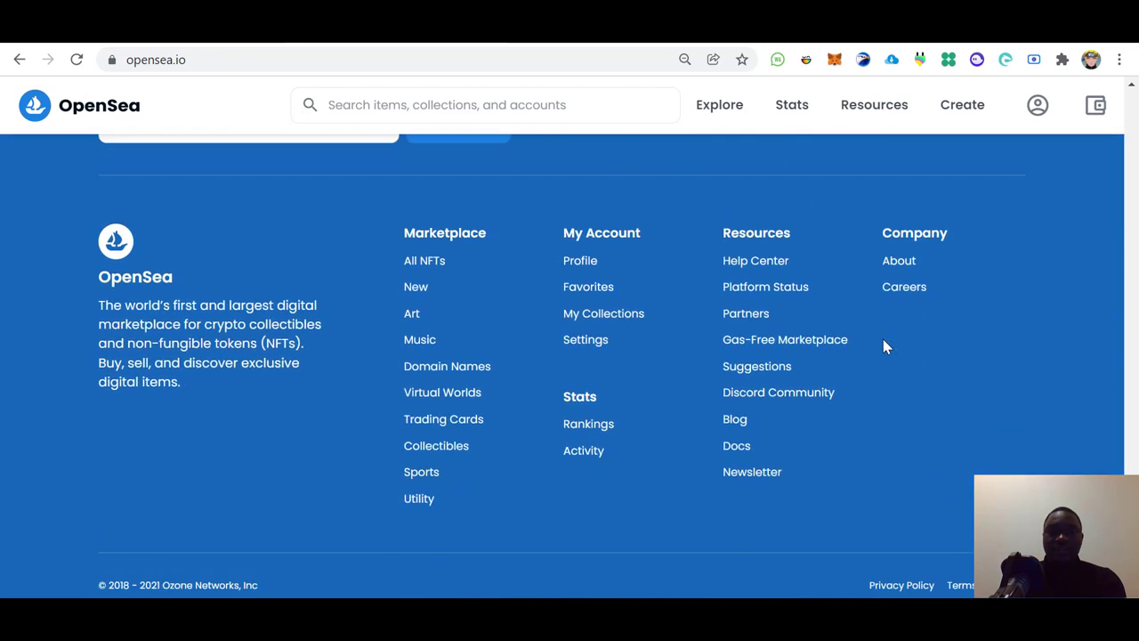
{"action": "scroll", "coordinate": [883, 366], "scroll_direction": "up", "scroll_amount": 15}
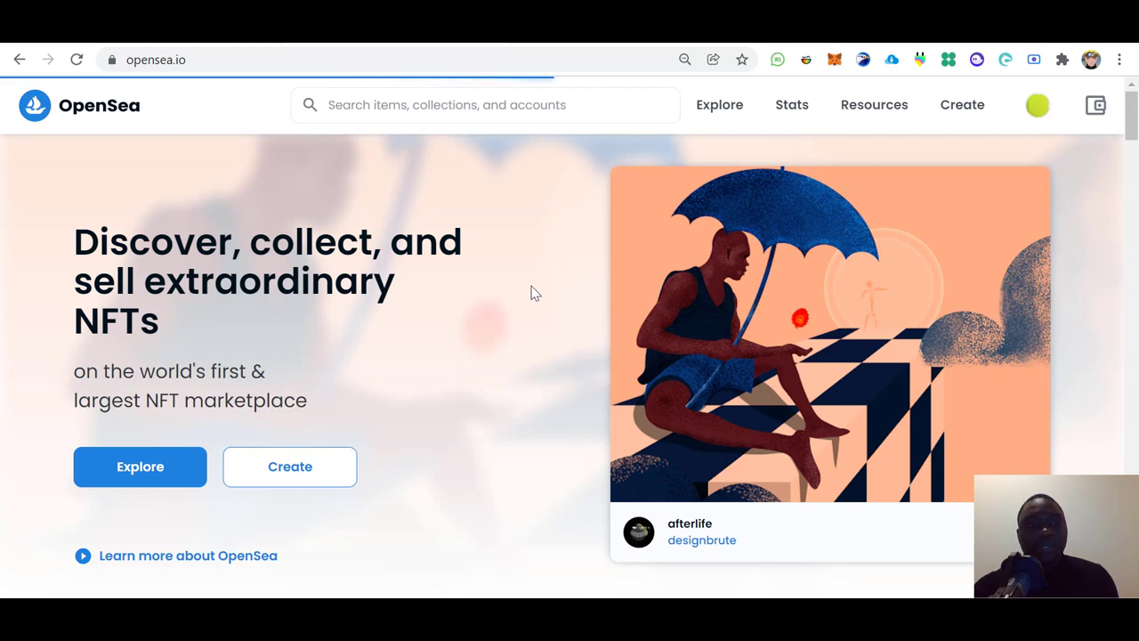
Open the form for creating a new item and sign the wallet's sign-in request from OpenSea.
{"action": "left_click", "coordinate": [963, 104]}
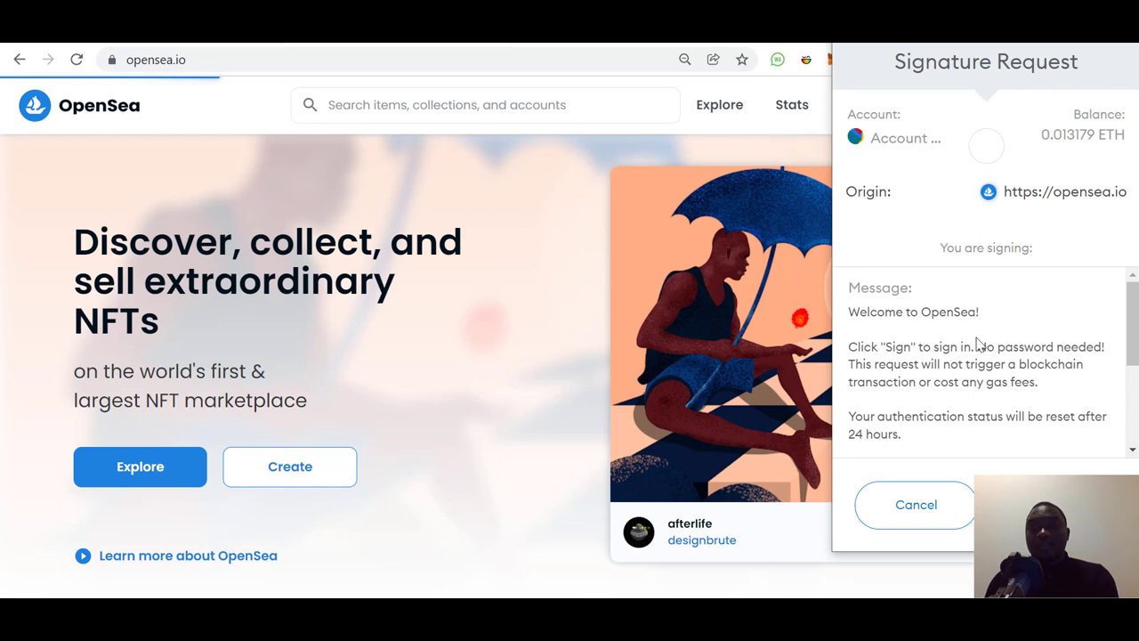
{"action": "scroll", "coordinate": [979, 347], "scroll_direction": "down", "scroll_amount": 2}
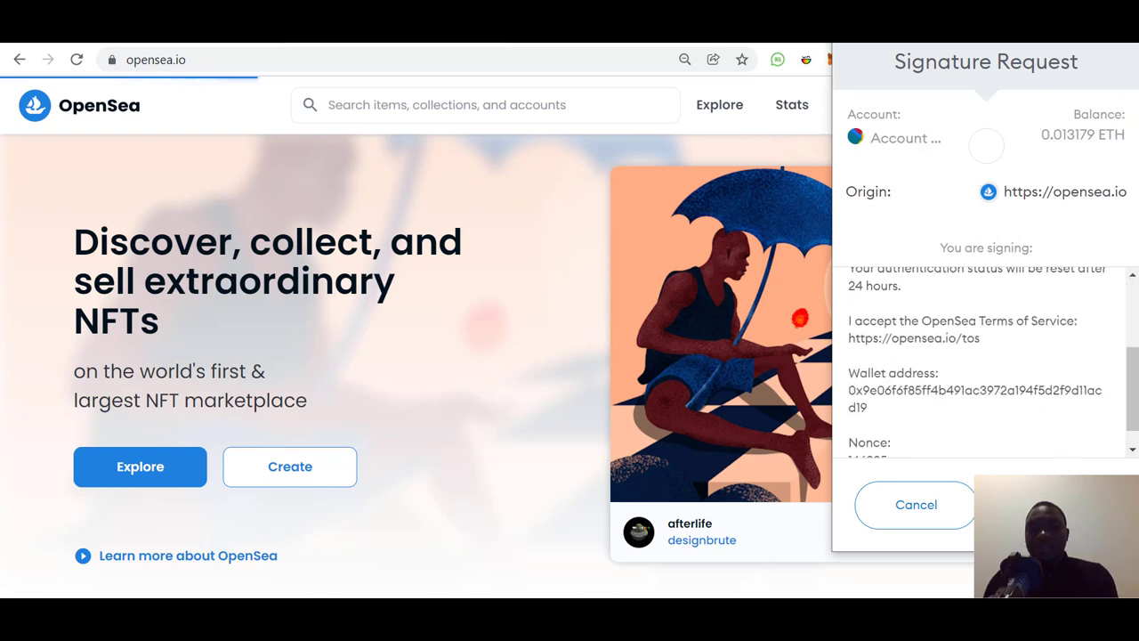
{"action": "left_click", "coordinate": [1055, 505]}
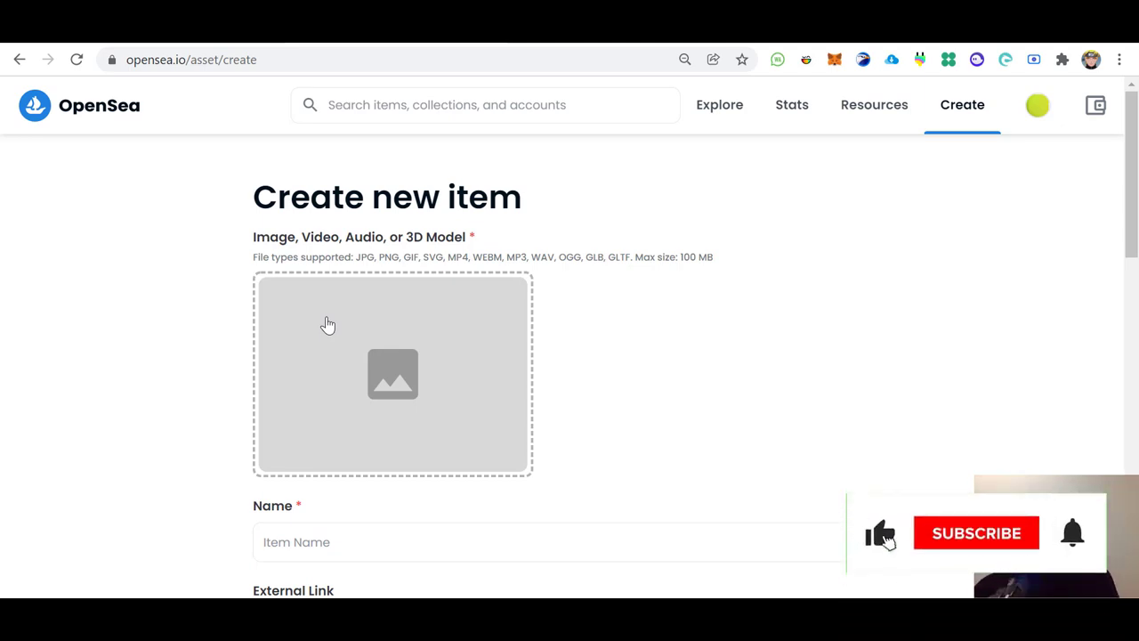
Upload image 73.png from the Desktop folder as the new item's media file.
{"action": "left_click", "coordinate": [299, 358]}
{"action": "left_click", "coordinate": [252, 205]}
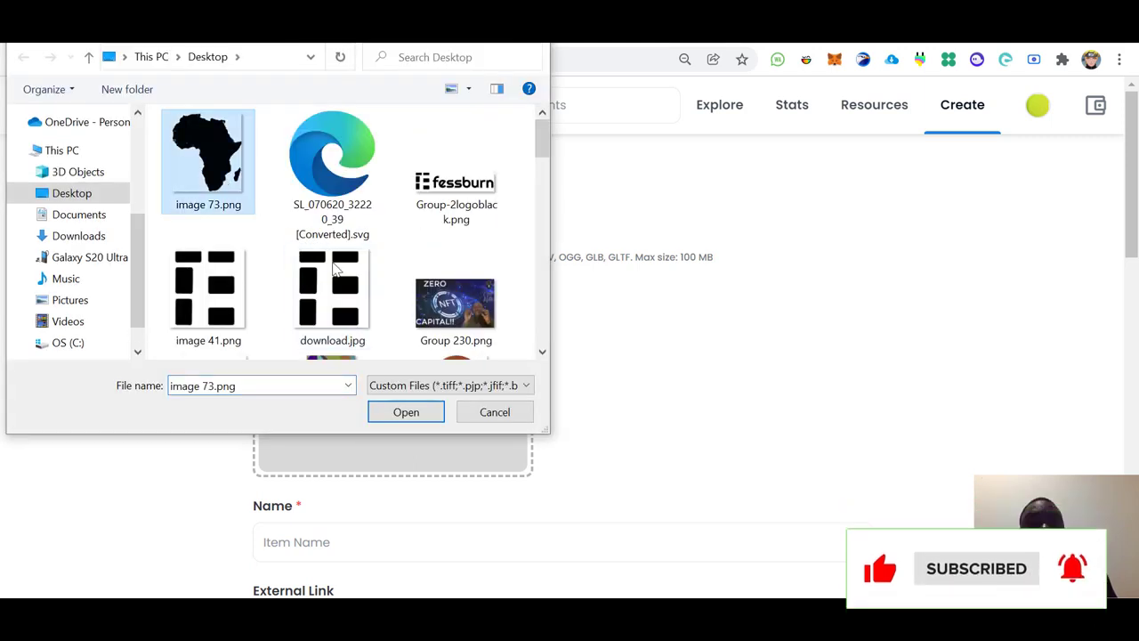
{"action": "left_click", "coordinate": [421, 413]}
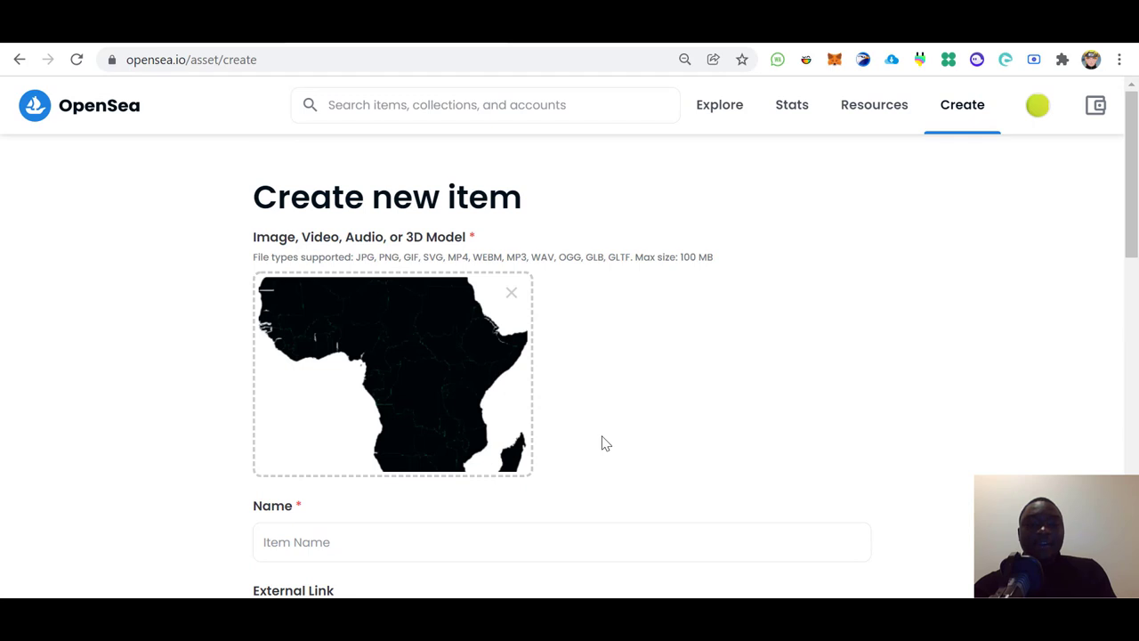
Name the new item "Hello Africa".
{"action": "scroll", "coordinate": [603, 442], "scroll_direction": "down", "scroll_amount": 1}
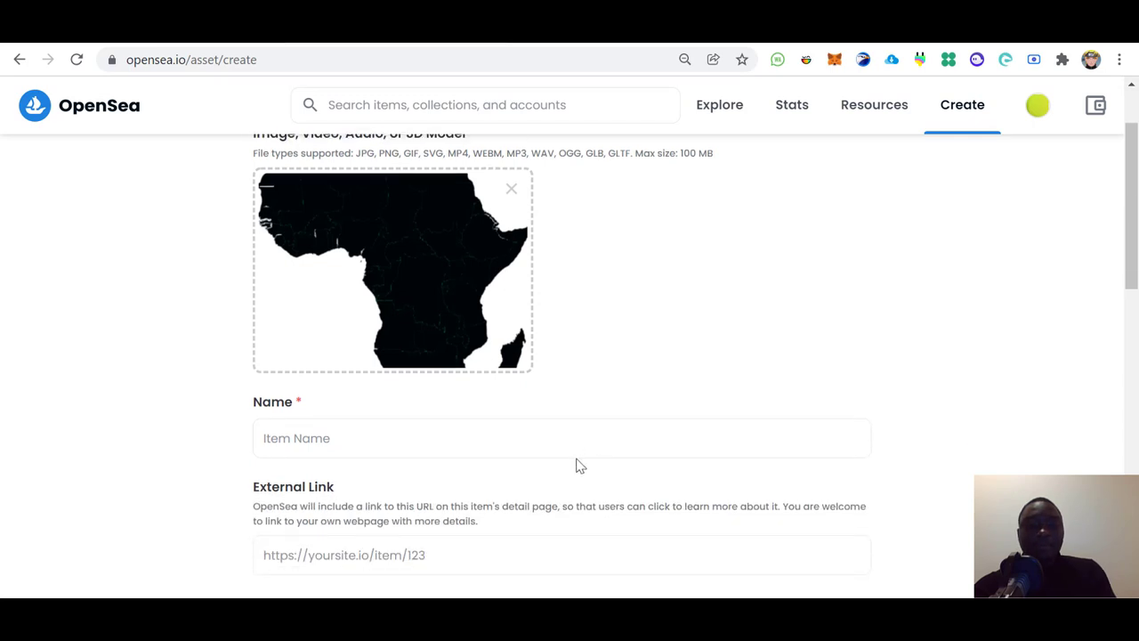
{"action": "left_click", "coordinate": [581, 441]}
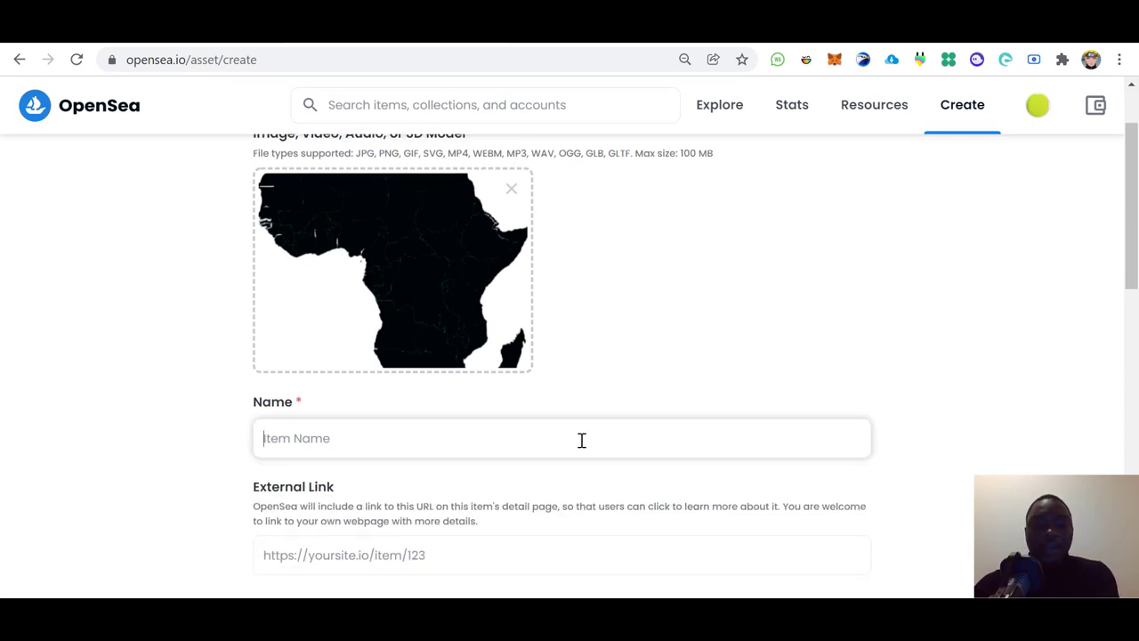
{"action": "type", "text": "H"}
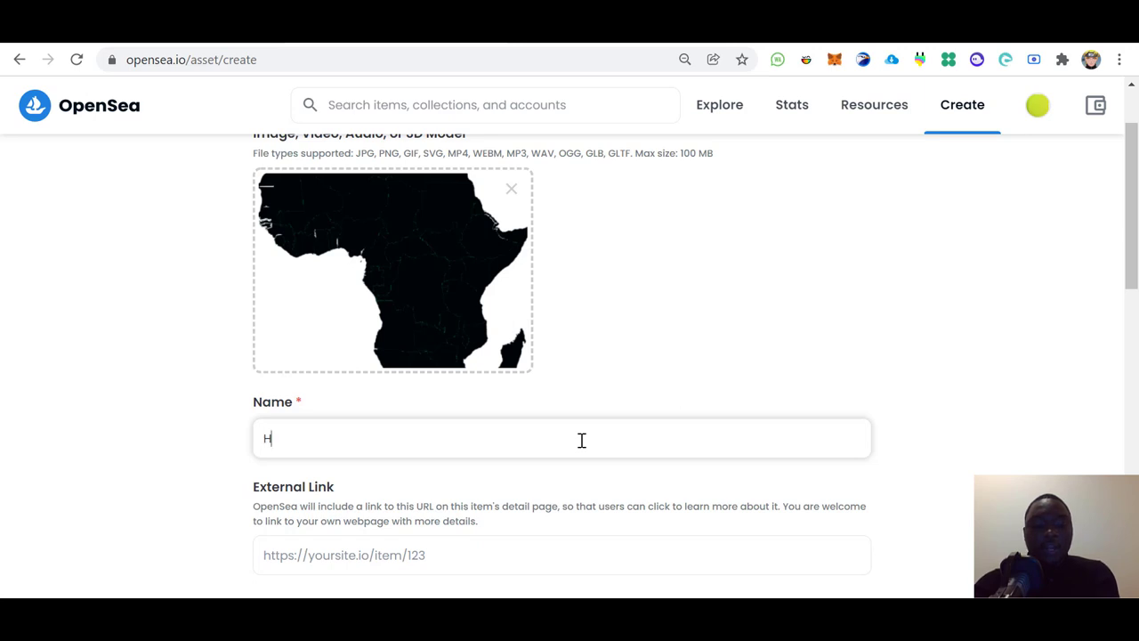
{"action": "type", "text": "ello Africa"}
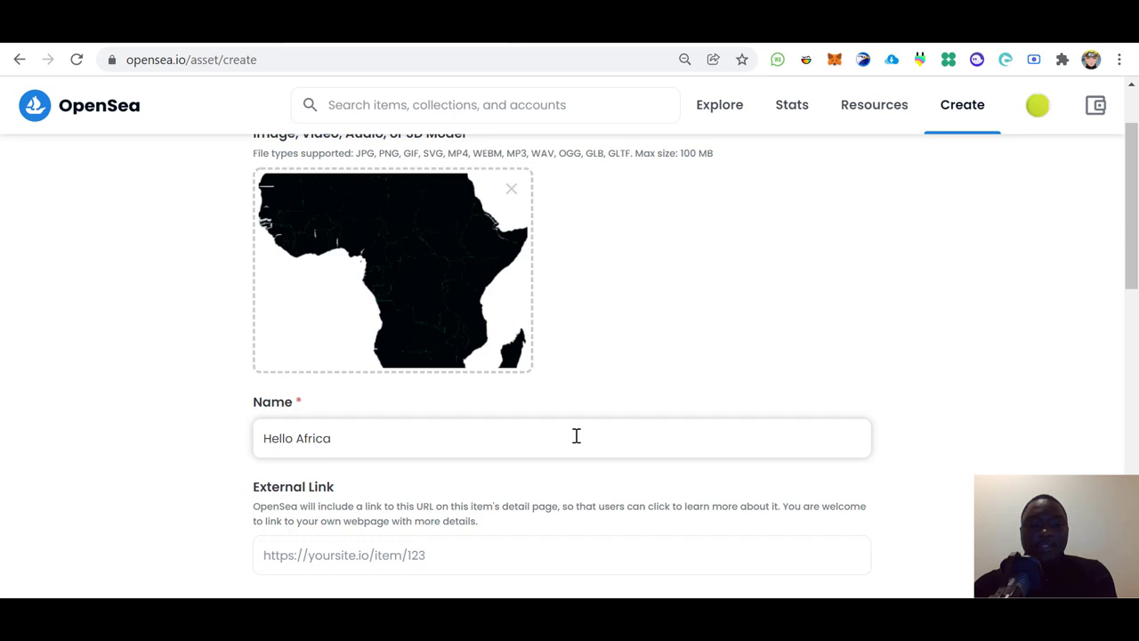
Leave the external link empty and enter the item description "A sillhouette of the african image".
{"action": "scroll", "coordinate": [576, 436], "scroll_direction": "down", "scroll_amount": 1}
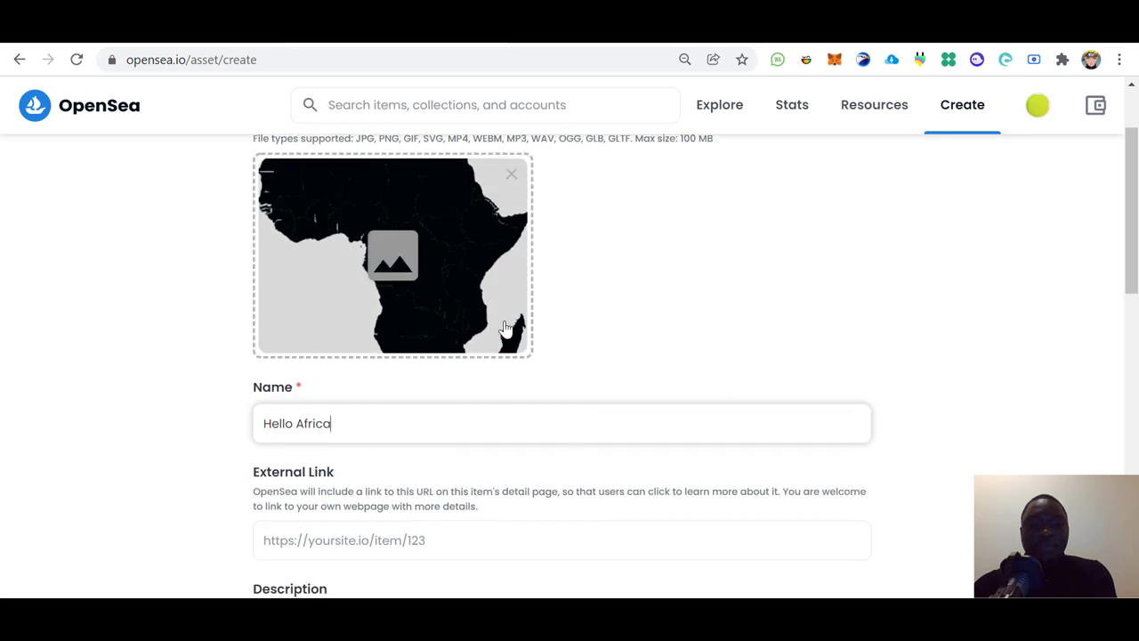
{"action": "scroll", "coordinate": [506, 329], "scroll_direction": "down", "scroll_amount": 1}
{"action": "scroll", "coordinate": [506, 330], "scroll_direction": "down", "scroll_amount": 3}
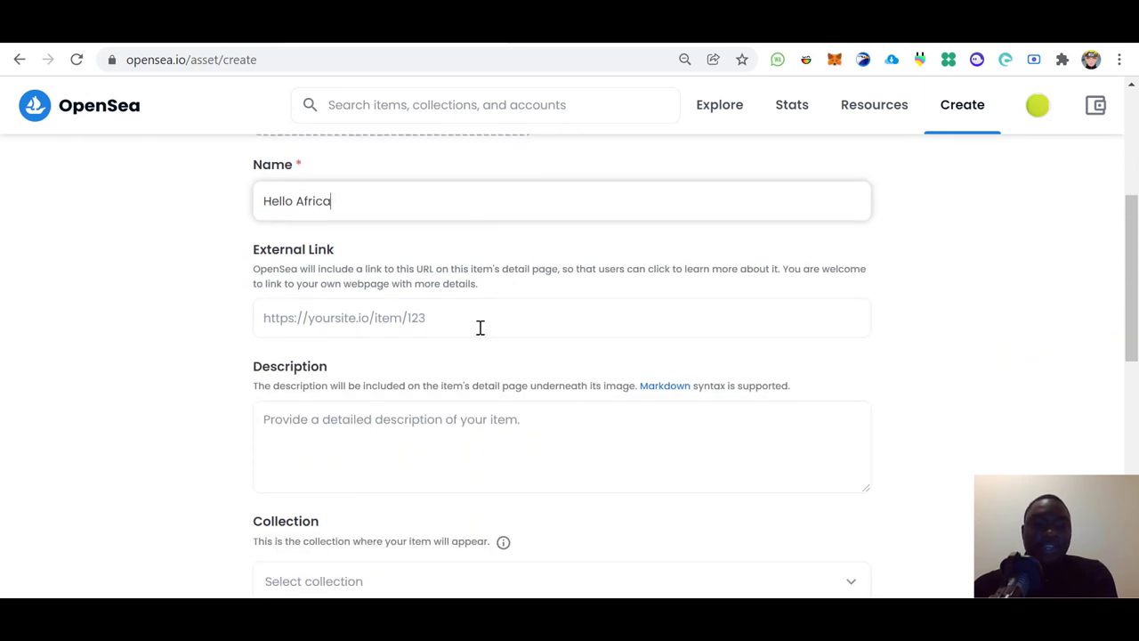
{"action": "left_click", "coordinate": [480, 328]}
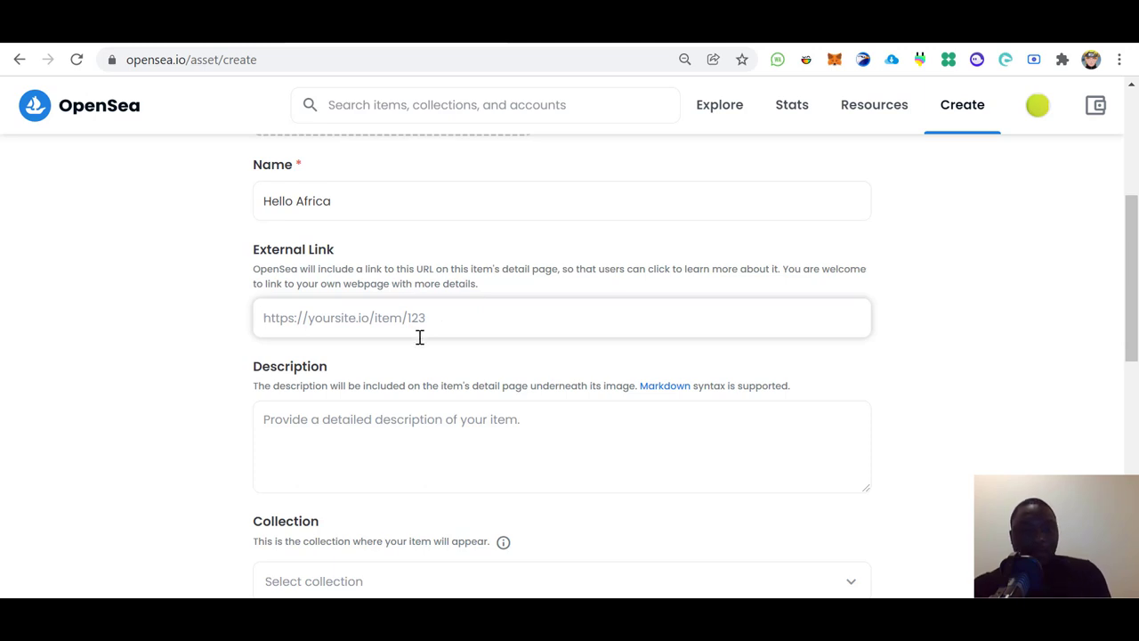
{"action": "left_click", "coordinate": [415, 421]}
{"action": "scroll", "coordinate": [415, 421], "scroll_direction": "down", "scroll_amount": 1}
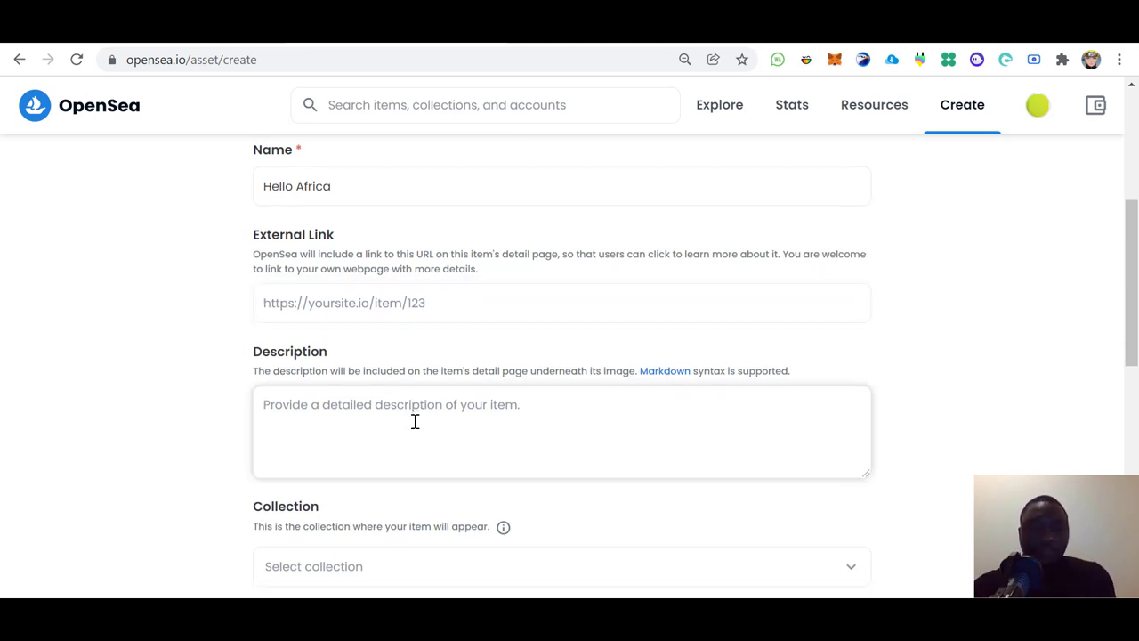
{"action": "scroll", "coordinate": [415, 421], "scroll_direction": "down", "scroll_amount": 1}
{"action": "type", "text": "A"}
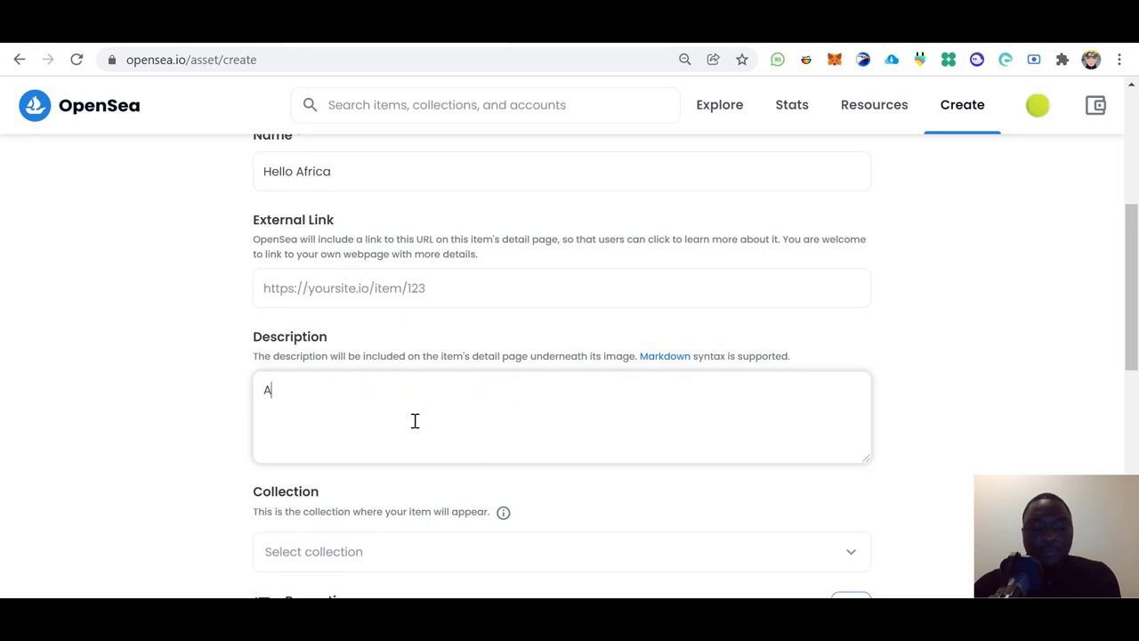
{"action": "type", "text": " sillhp"}
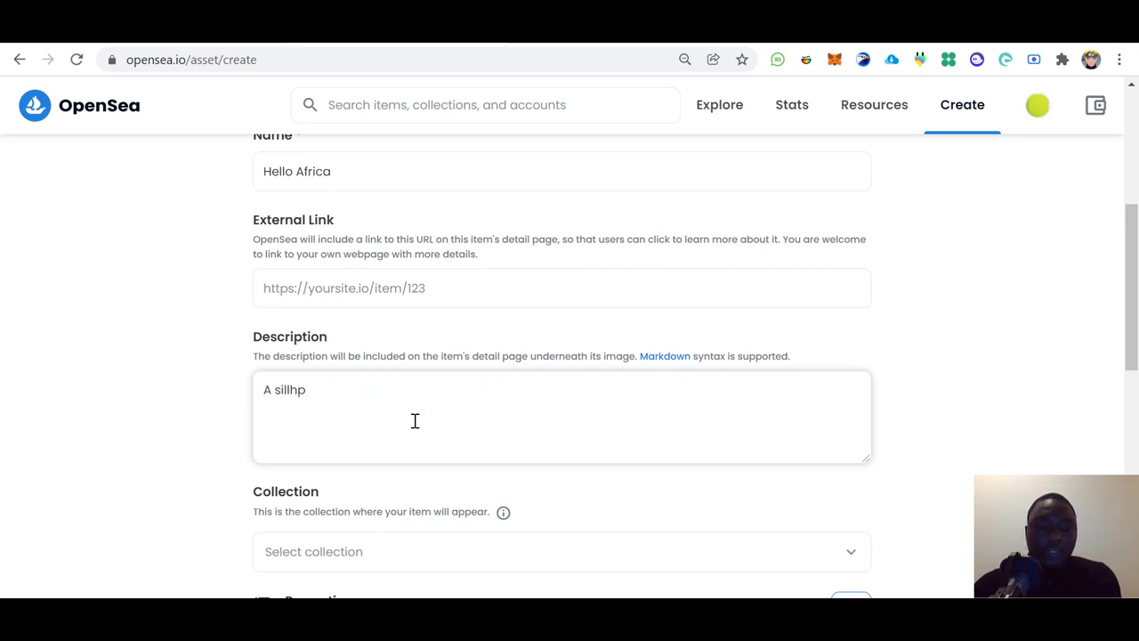
{"action": "key", "text": "BackSpace"}
{"action": "type", "text": "ouette of the "}
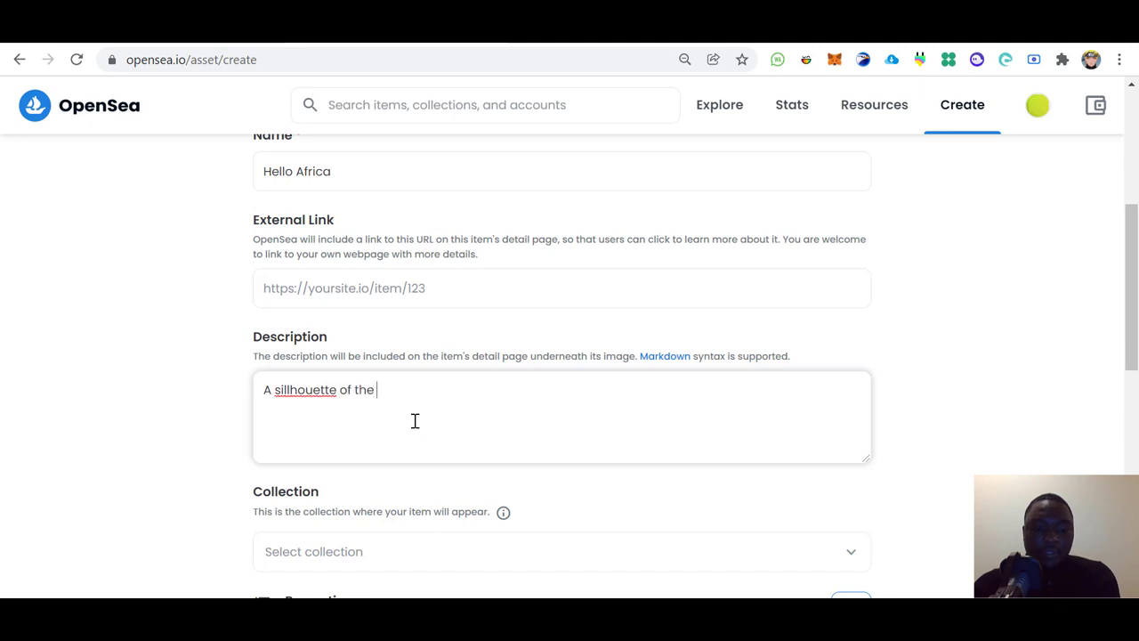
{"action": "type", "text": "african image"}
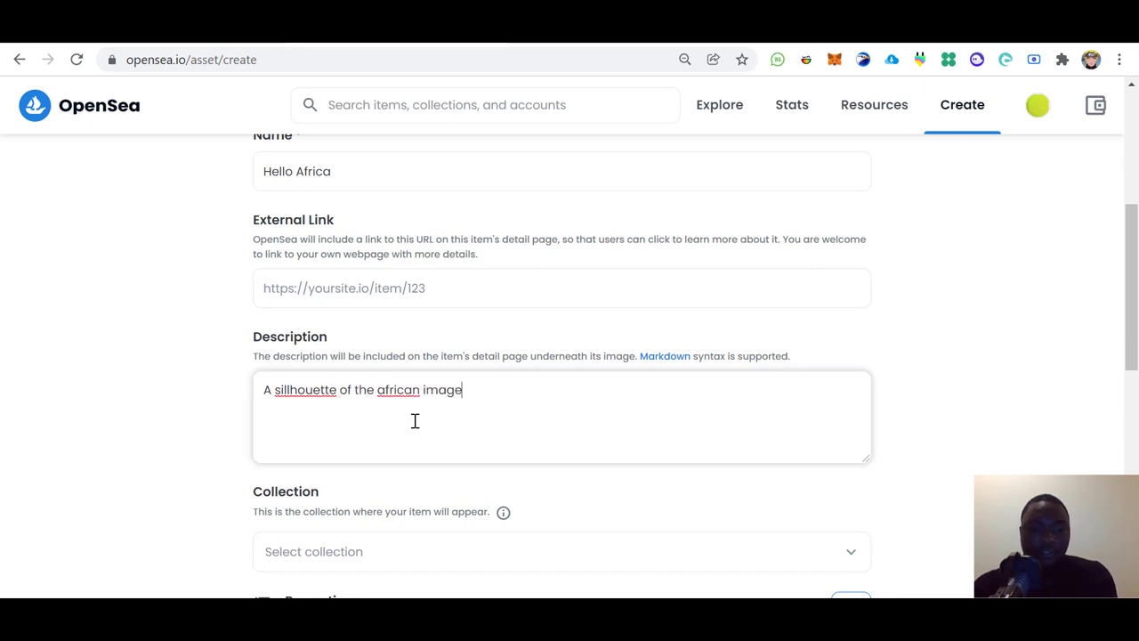
Set the item's blockchain to Polygon, leaving the collection, traits and content options as they are.
{"action": "scroll", "coordinate": [415, 421], "scroll_direction": "down", "scroll_amount": 1}
{"action": "scroll", "coordinate": [415, 421], "scroll_direction": "down", "scroll_amount": 2}
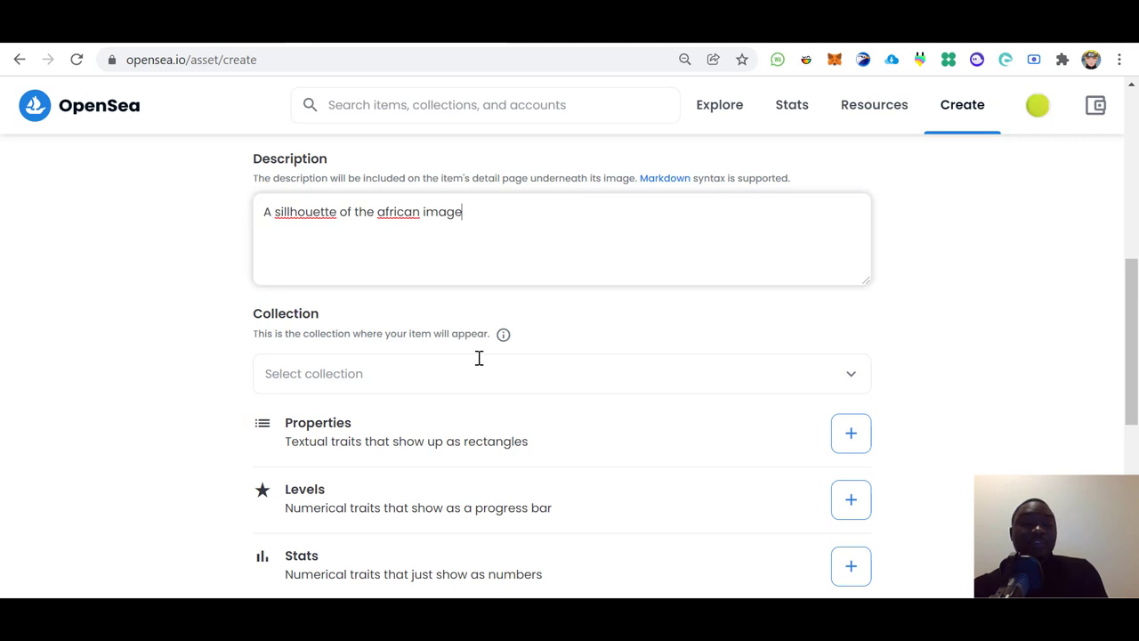
{"action": "scroll", "coordinate": [479, 358], "scroll_direction": "down", "scroll_amount": 2}
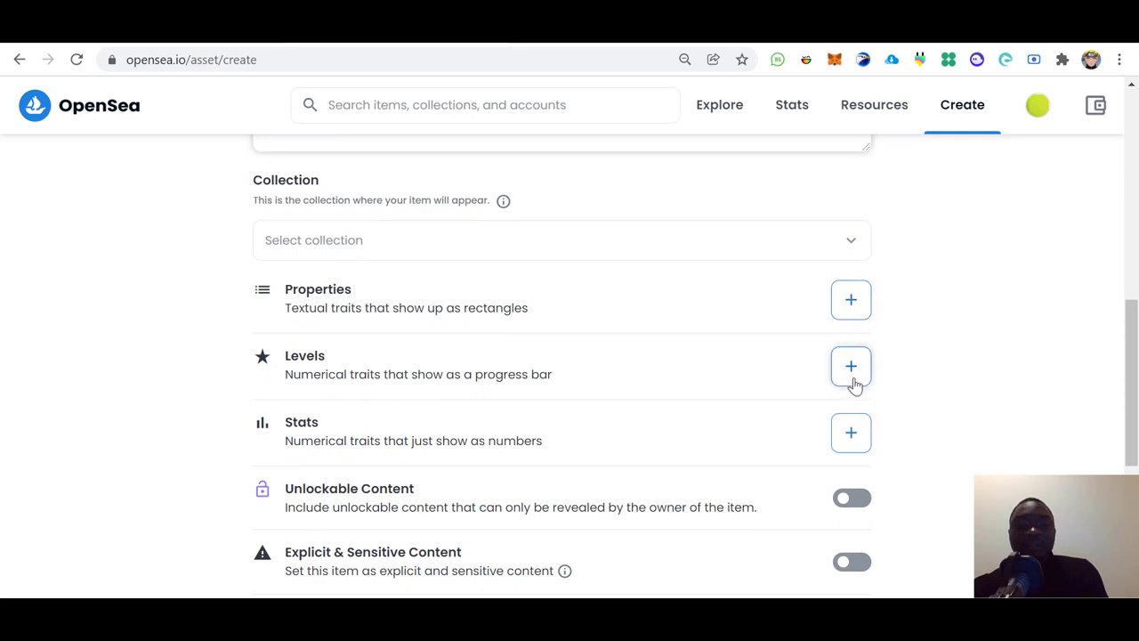
{"action": "scroll", "coordinate": [853, 385], "scroll_direction": "down", "scroll_amount": 2}
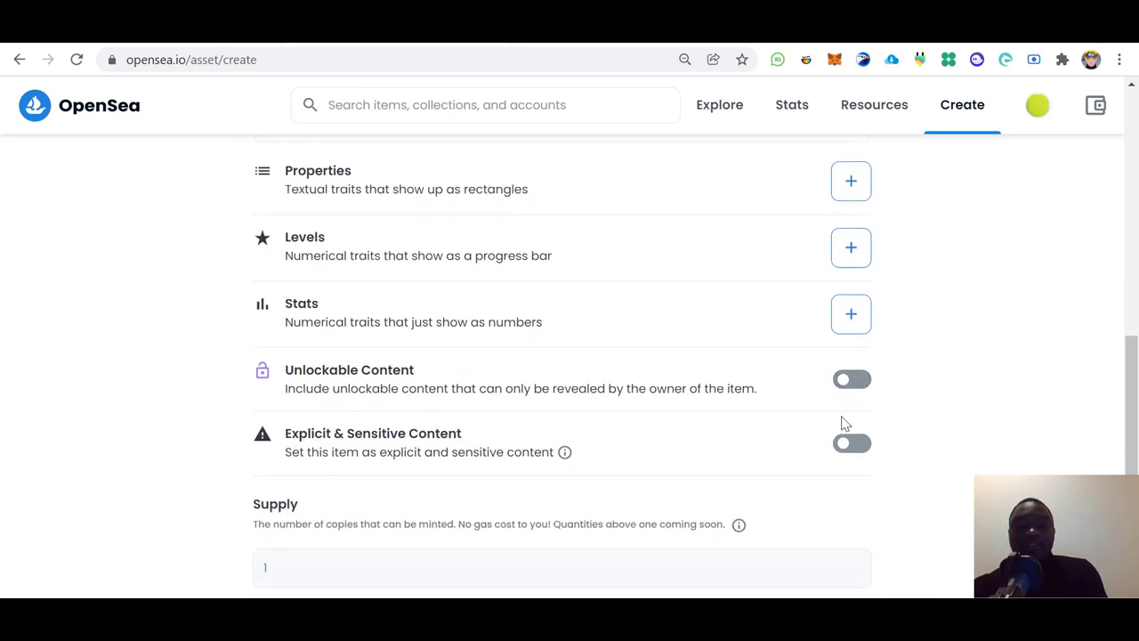
{"action": "scroll", "coordinate": [847, 414], "scroll_direction": "down", "scroll_amount": 3}
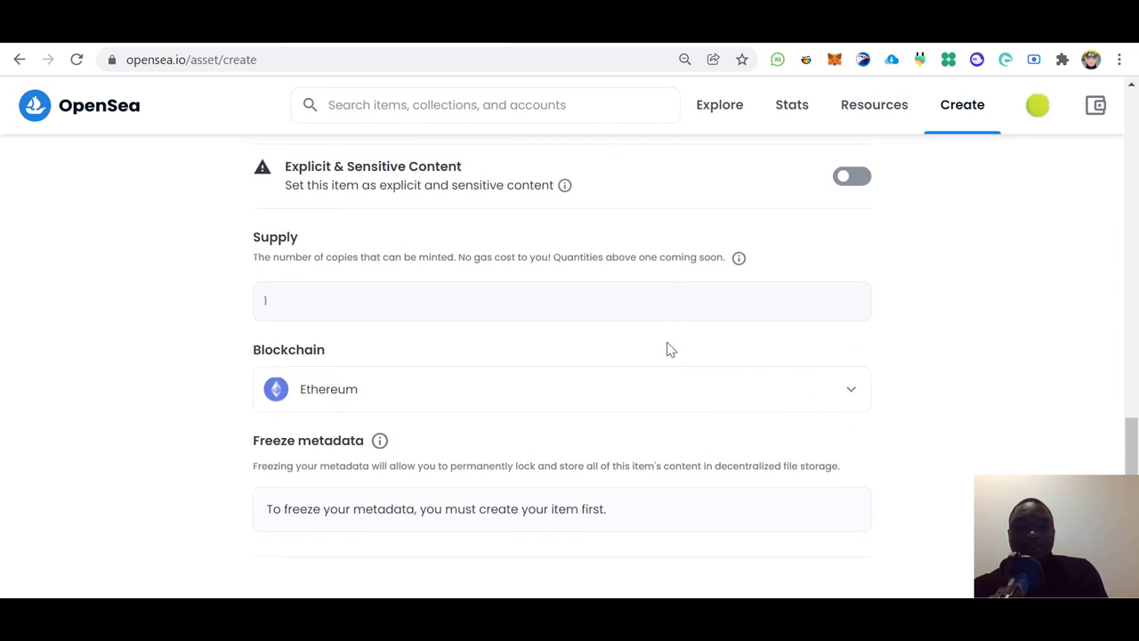
{"action": "left_click", "coordinate": [633, 393]}
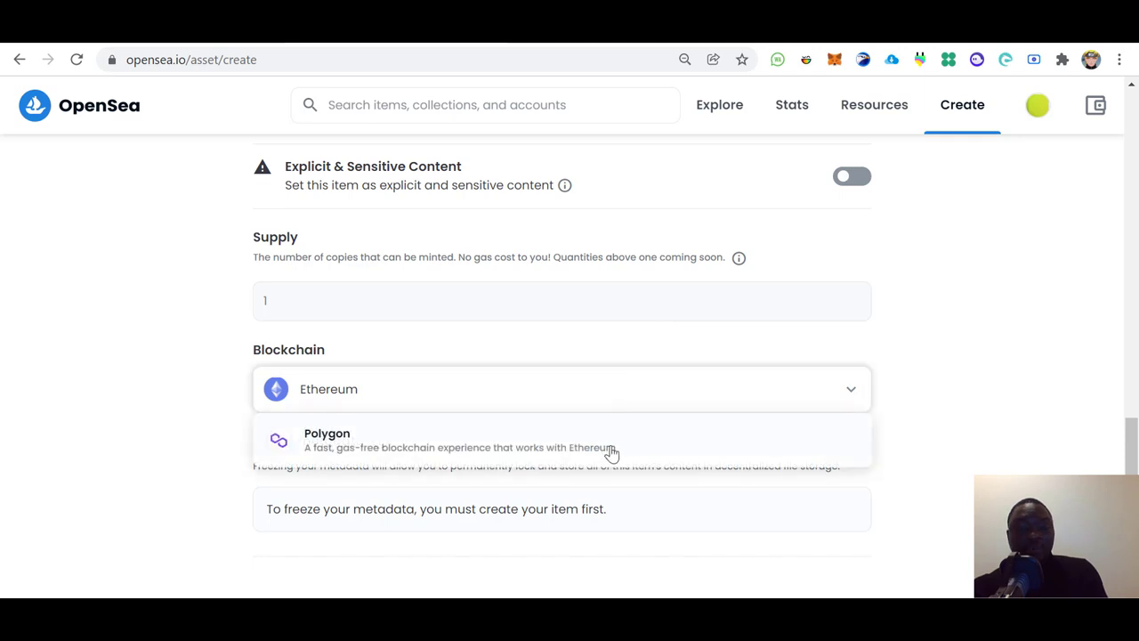
{"action": "left_click", "coordinate": [613, 450]}
Try a supply of 100000 copies for the item, and set the supply back to 1.
{"action": "left_click", "coordinate": [540, 292]}
{"action": "key", "text": "BackSpace"}
{"action": "type", "text": "5"}
{"action": "key", "text": "BackSpace"}
{"action": "type", "text": "1000000"}
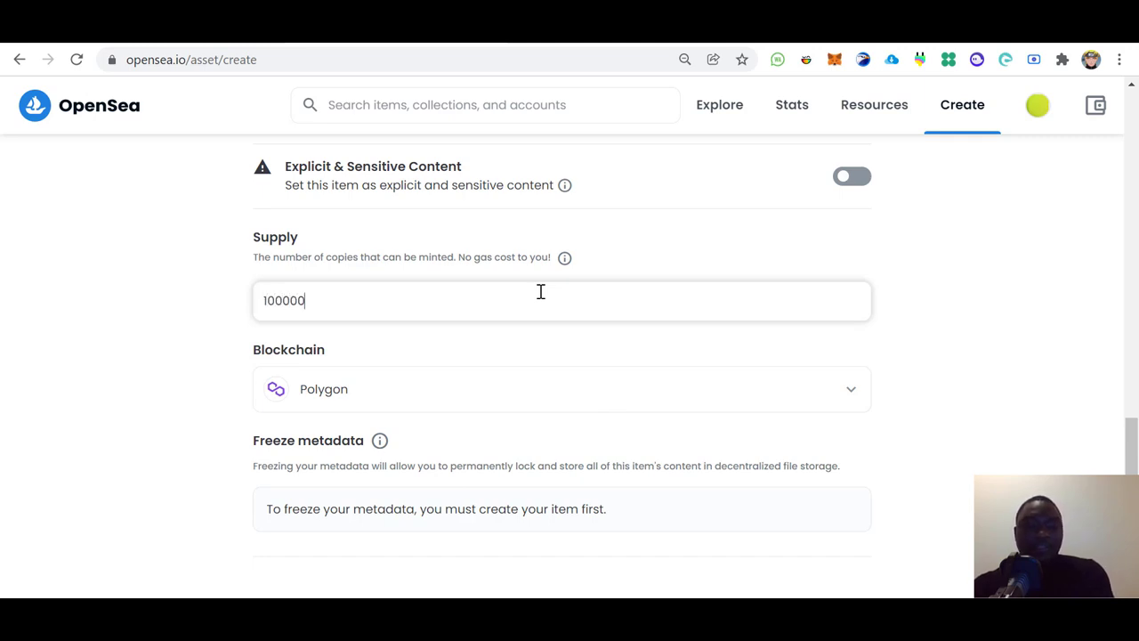
{"action": "key", "text": "BackSpace"}
{"action": "key", "text": "BackSpace"}
{"action": "key", "text": "BackSpace"}
{"action": "key", "text": "BackSpace"}
{"action": "key", "text": "BackSpace"}
{"action": "key", "text": "BackSpace"}
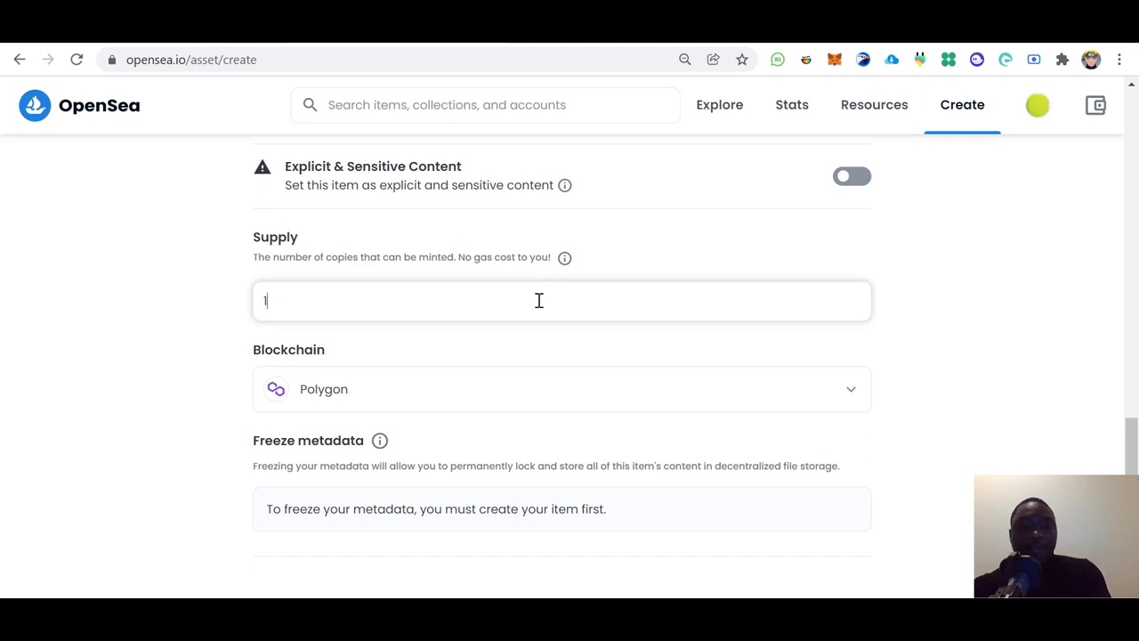
{"action": "key", "text": "ctrl+minus"}
{"action": "key", "text": "ctrl+minus"}
{"action": "key", "text": "ctrl+plus"}
{"action": "key", "text": "ctrl+plus"}
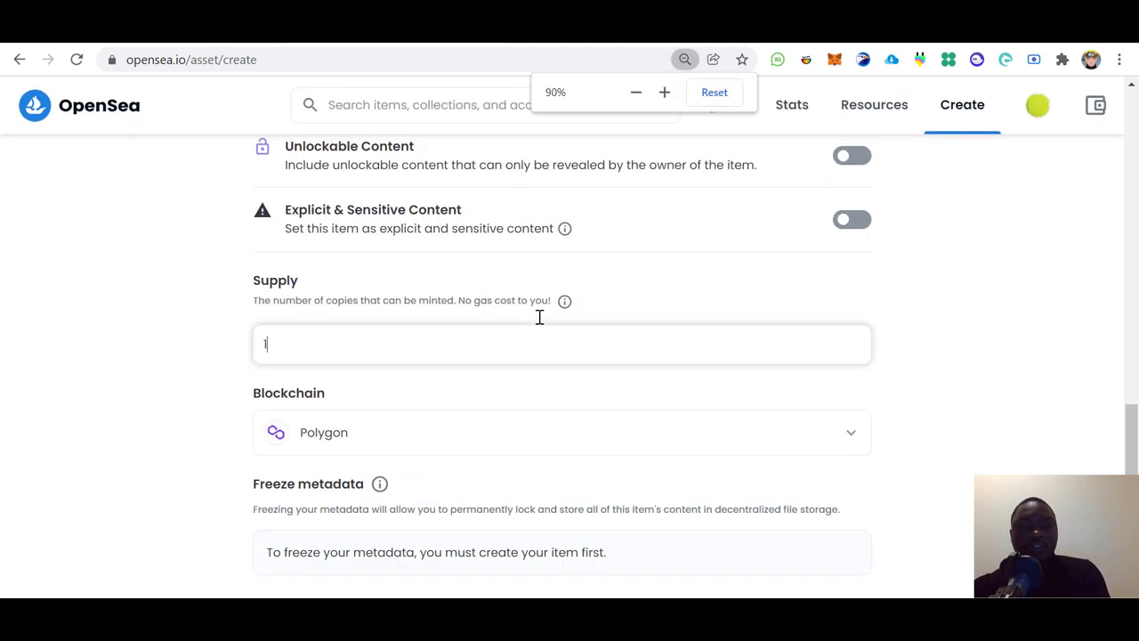
{"action": "key", "text": "Tab"}
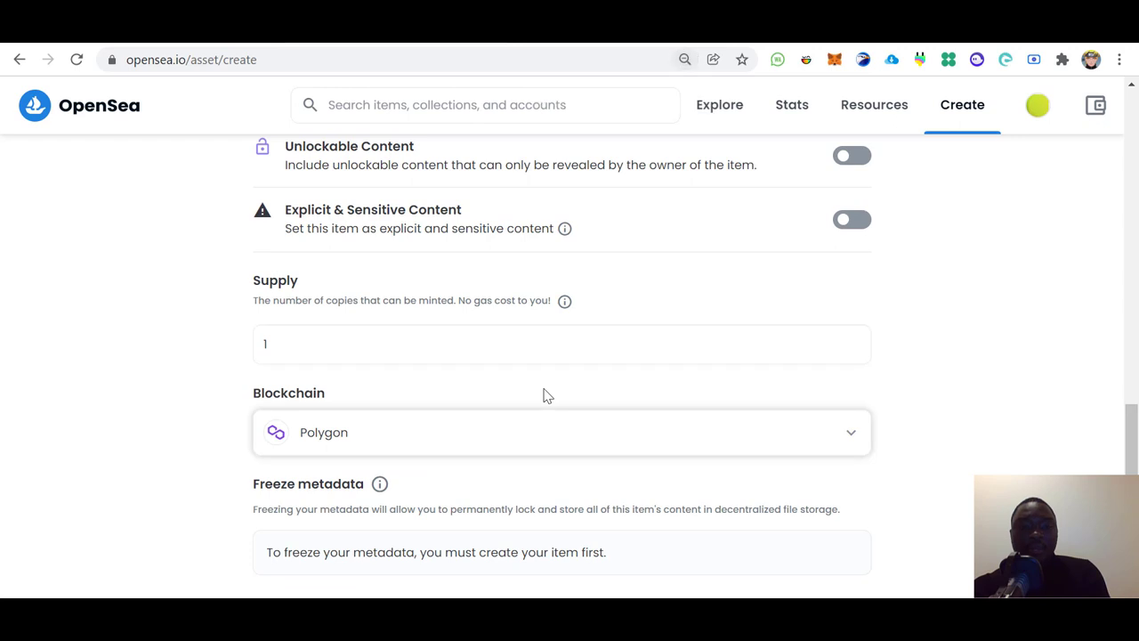
Create the Hello Africa item and dismiss the creation confirmation.
{"action": "scroll", "coordinate": [547, 396], "scroll_direction": "down", "scroll_amount": 1}
{"action": "left_click", "coordinate": [300, 559]}
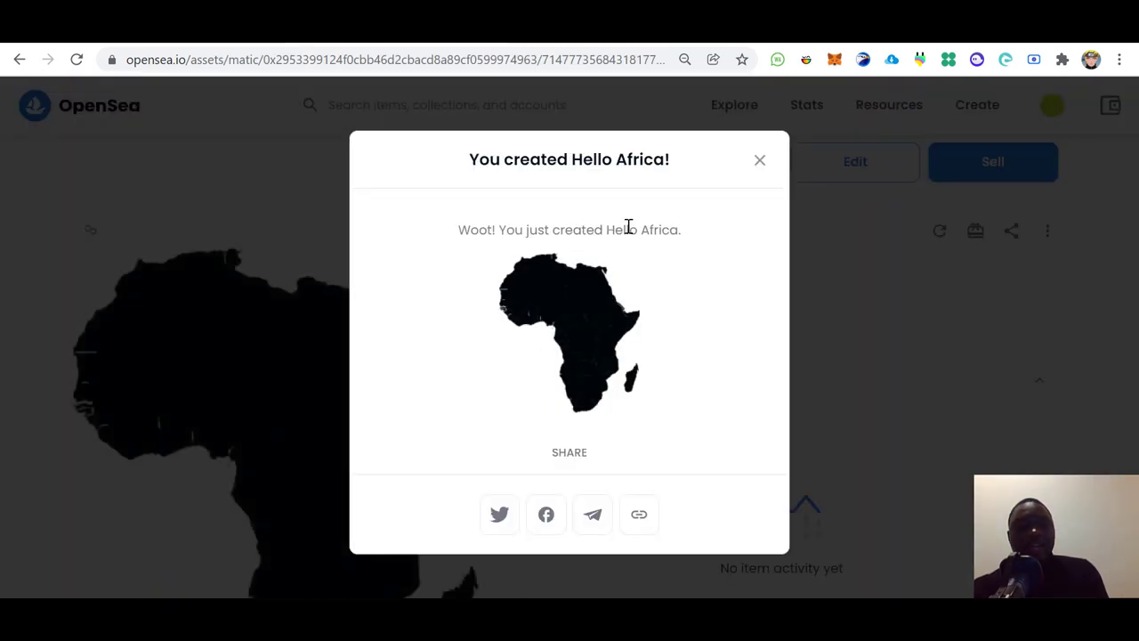
{"action": "left_click", "coordinate": [761, 160]}
Start a sale listing for the Hello Africa item and set its price to 0.1 ETH.
{"action": "scroll", "coordinate": [751, 308], "scroll_direction": "down", "scroll_amount": 4}
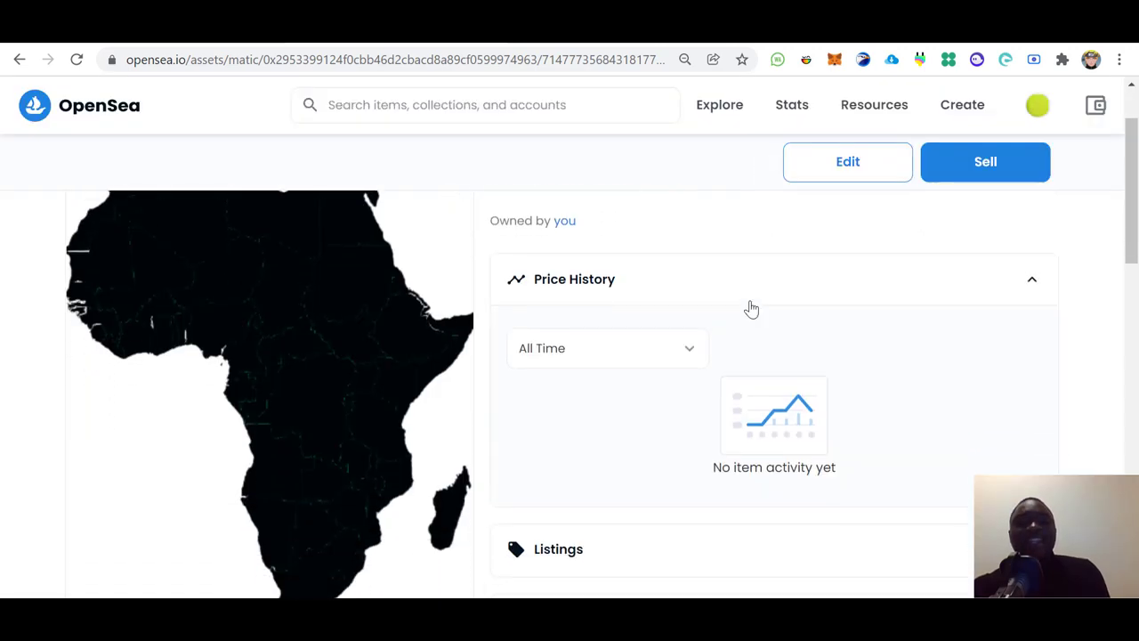
{"action": "scroll", "coordinate": [751, 309], "scroll_direction": "up", "scroll_amount": 4}
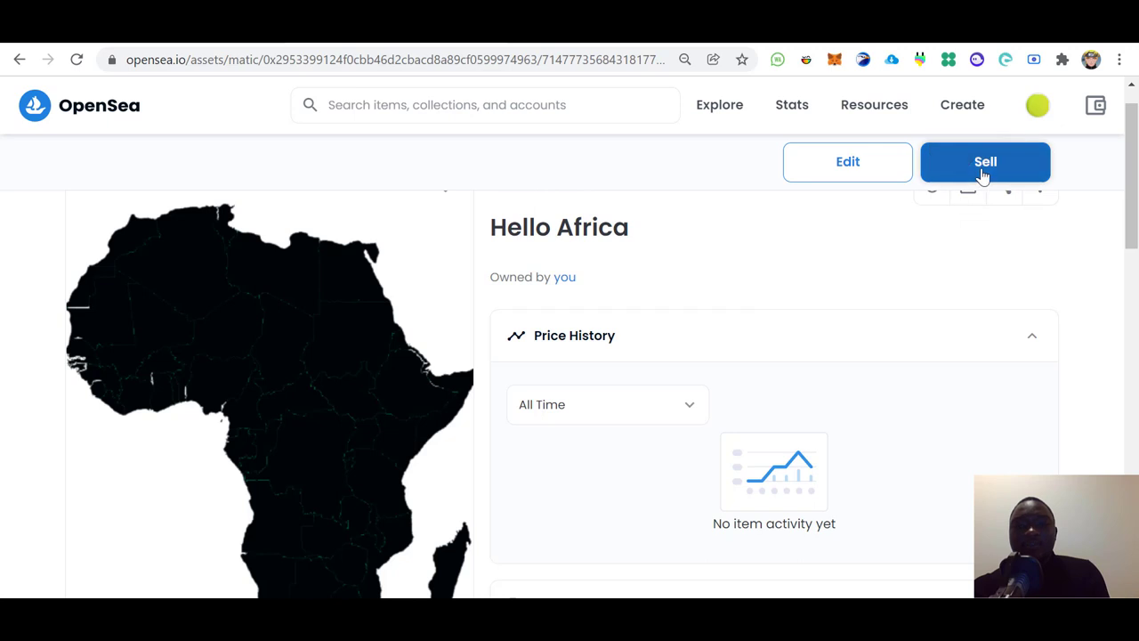
{"action": "left_click", "coordinate": [984, 169]}
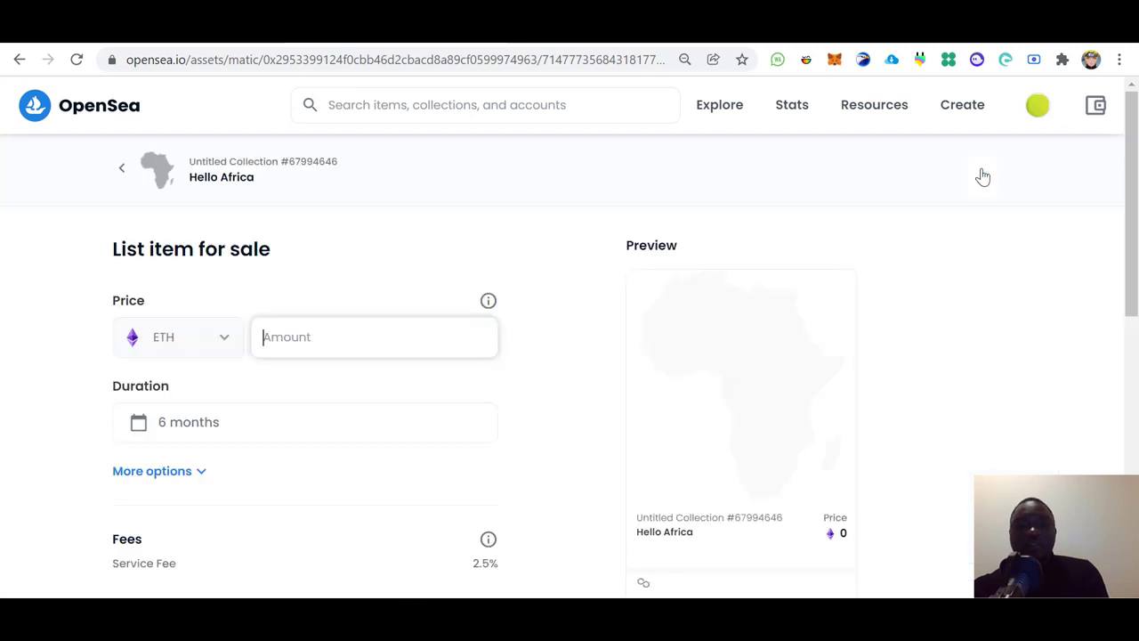
{"action": "left_click", "coordinate": [228, 340]}
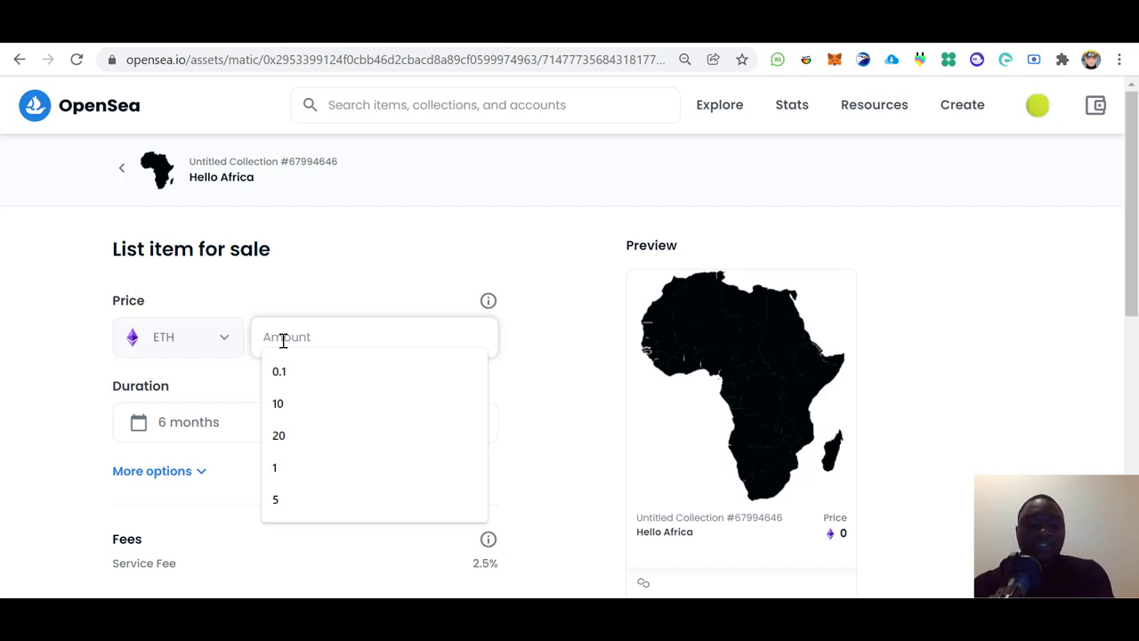
{"action": "type", "text": "0.1"}
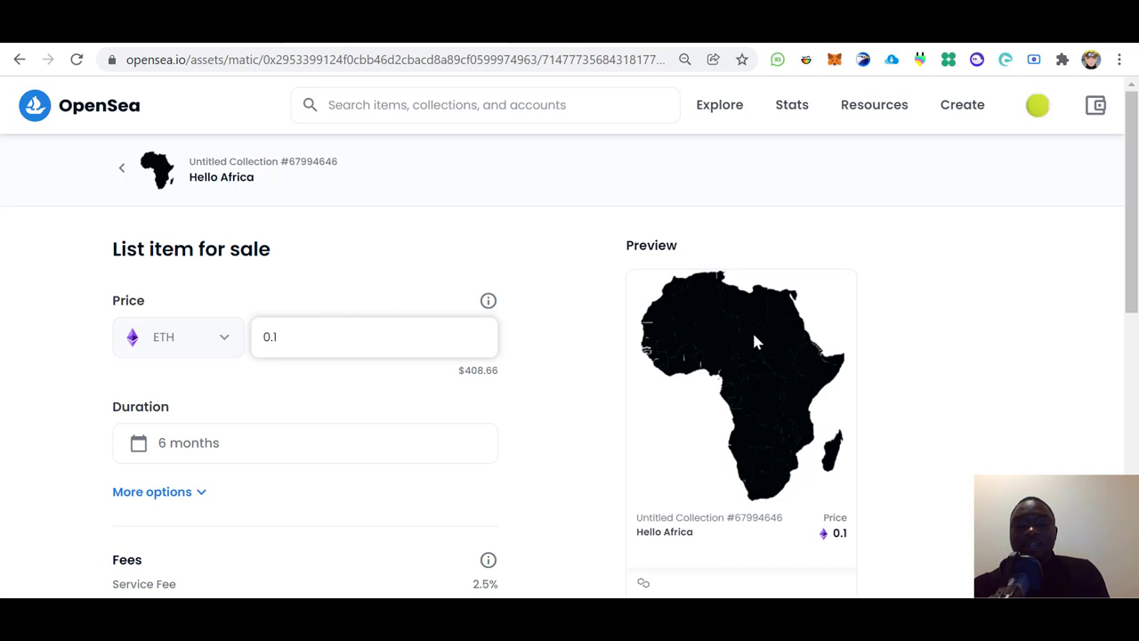
Submit the Hello Africa listing and sign the listing message with the wallet.
{"action": "scroll", "coordinate": [754, 338], "scroll_direction": "down", "scroll_amount": 1}
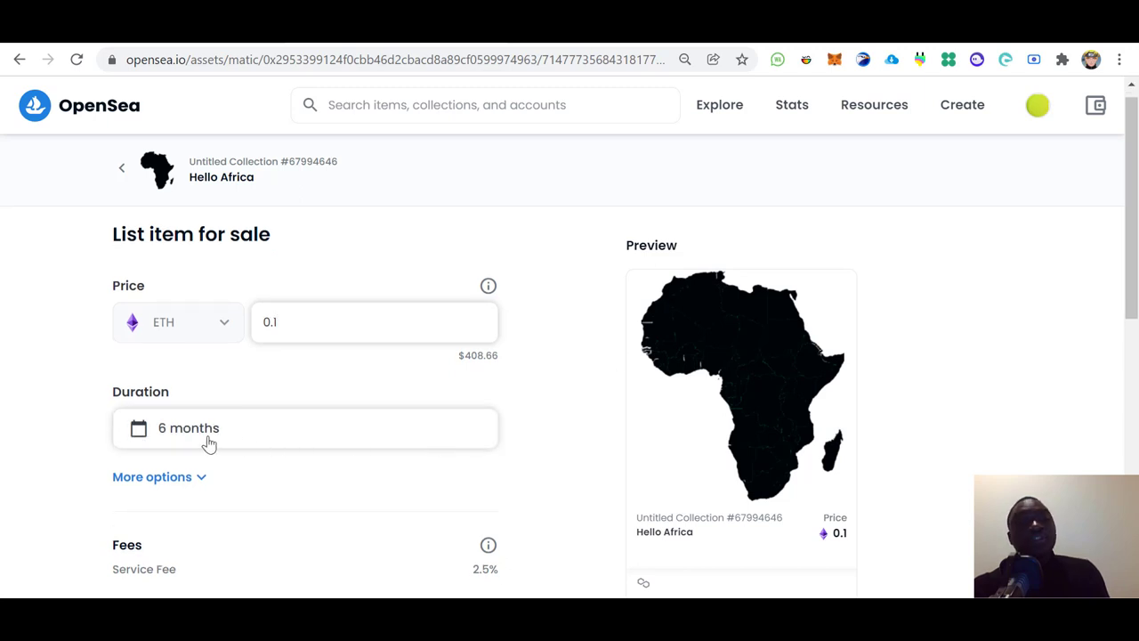
{"action": "scroll", "coordinate": [216, 511], "scroll_direction": "down", "scroll_amount": 3}
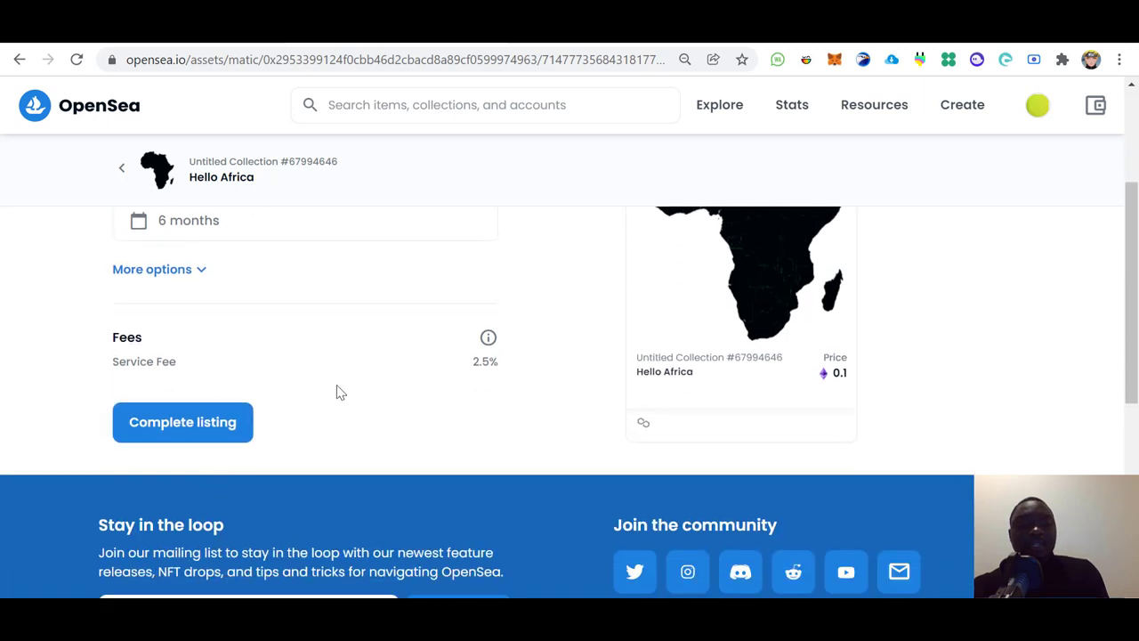
{"action": "left_click", "coordinate": [227, 437]}
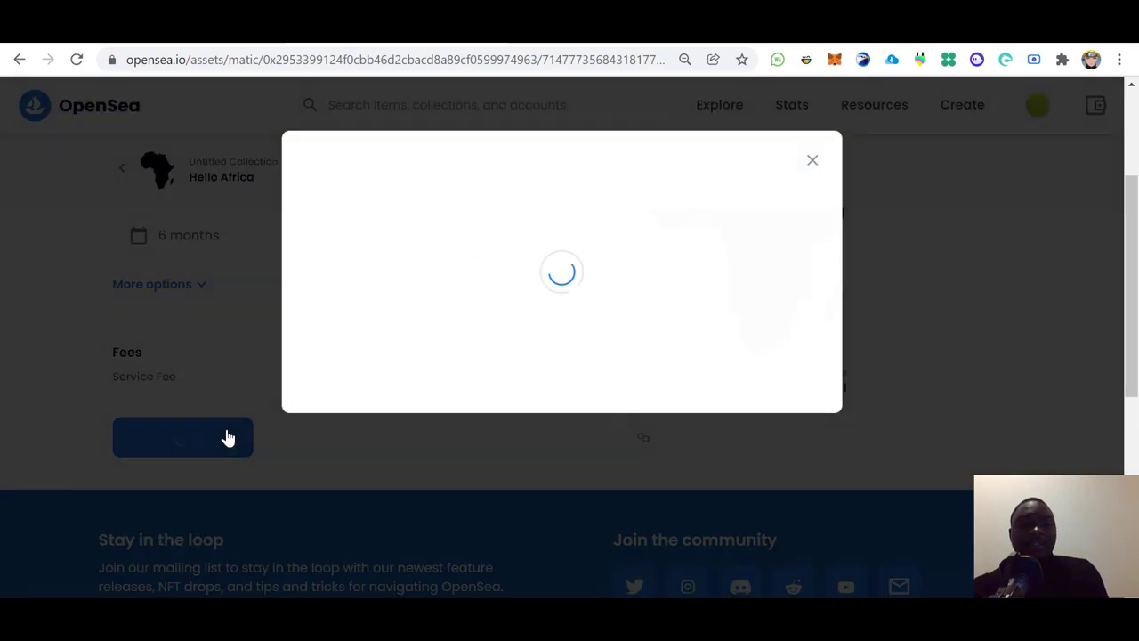
{"action": "left_click", "coordinate": [354, 456]}
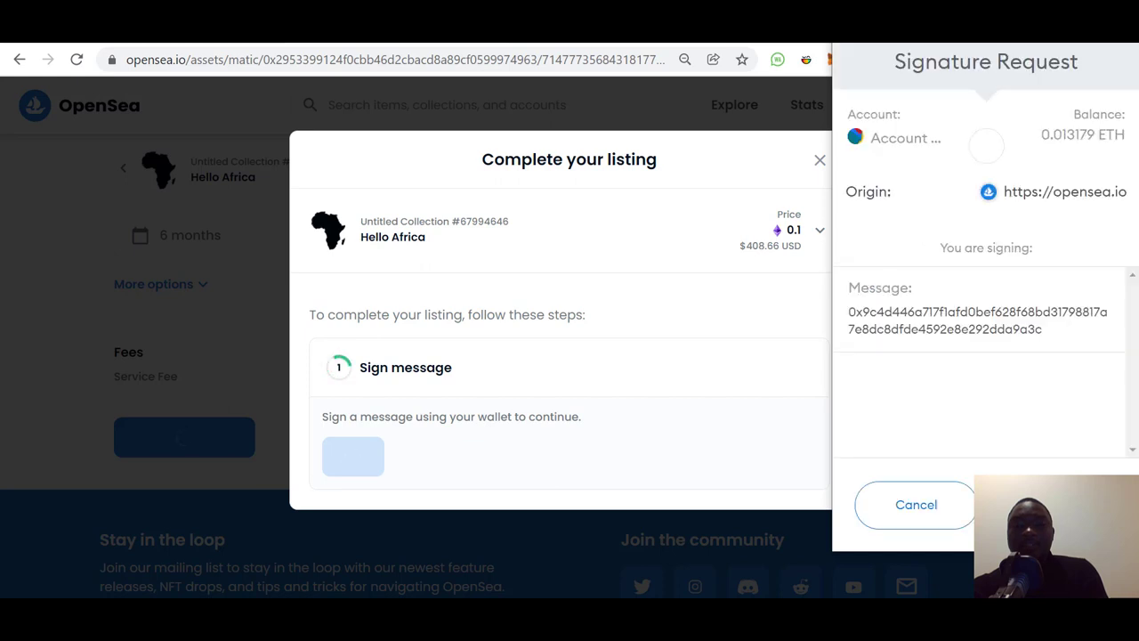
{"action": "left_click", "coordinate": [1055, 504]}
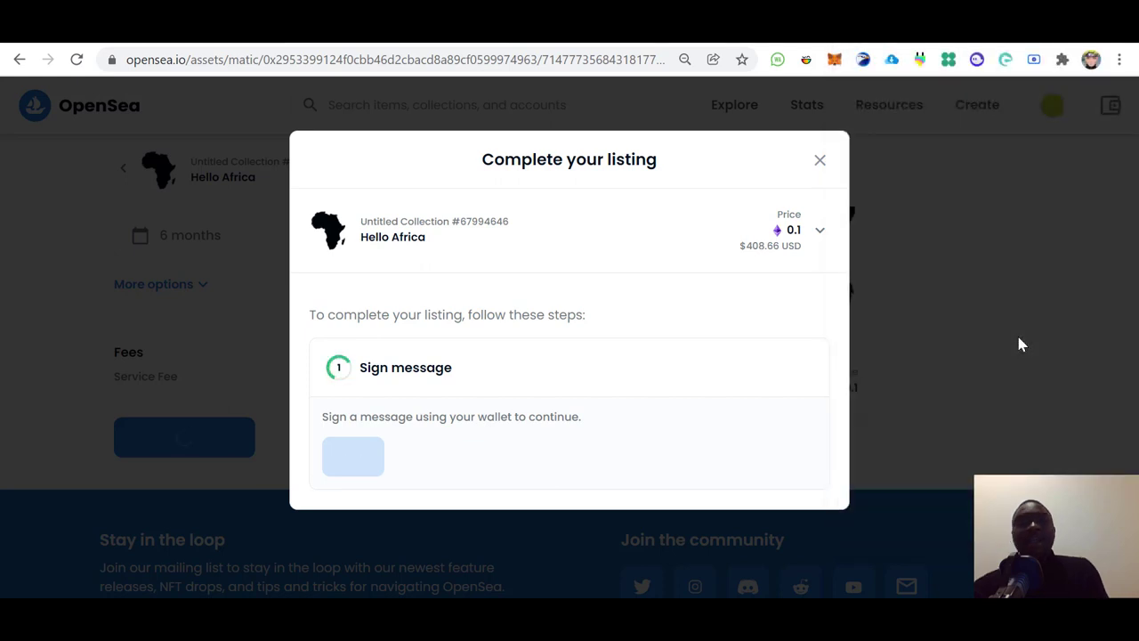